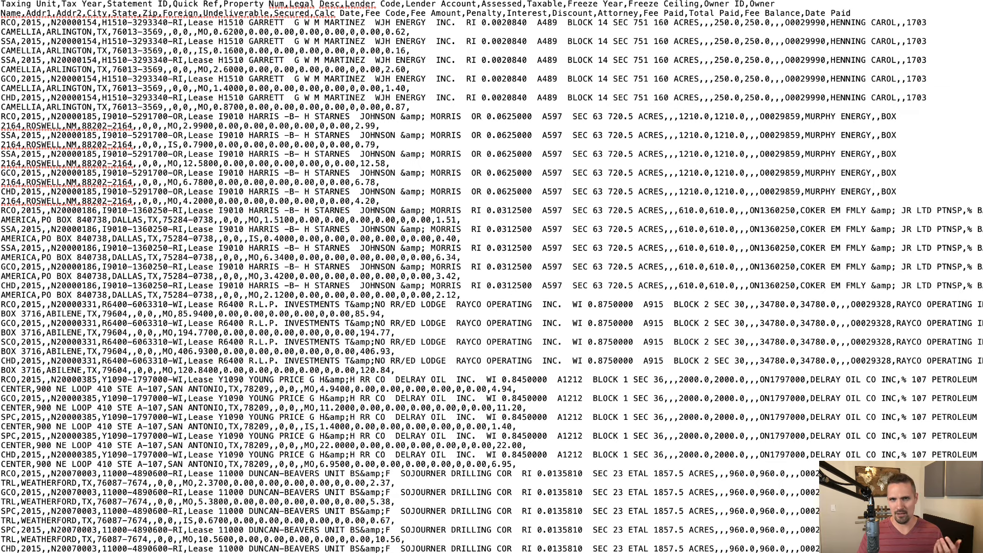
Select all of the comma-delimited export text in TextEdit and copy it
right_click(396, 212)
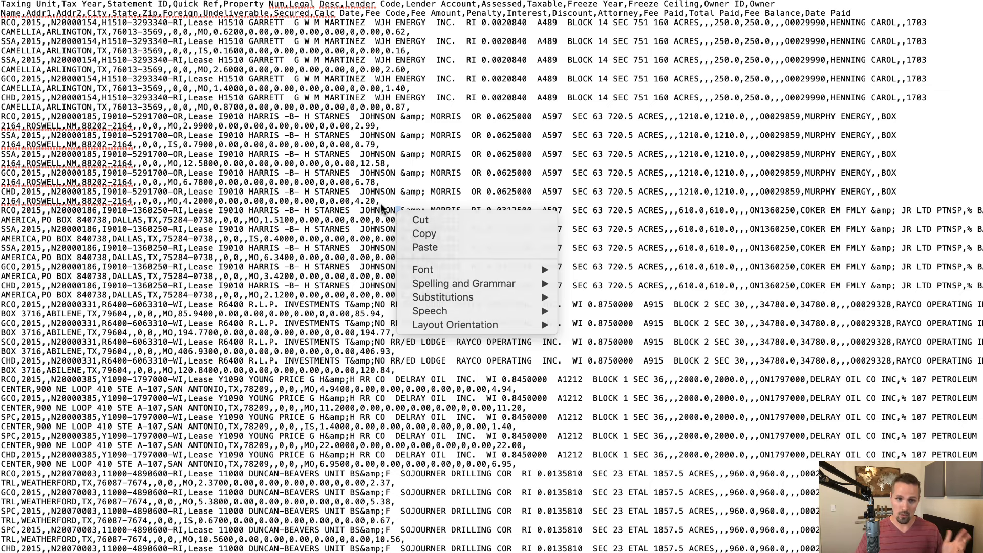
click(383, 207)
click(308, 173)
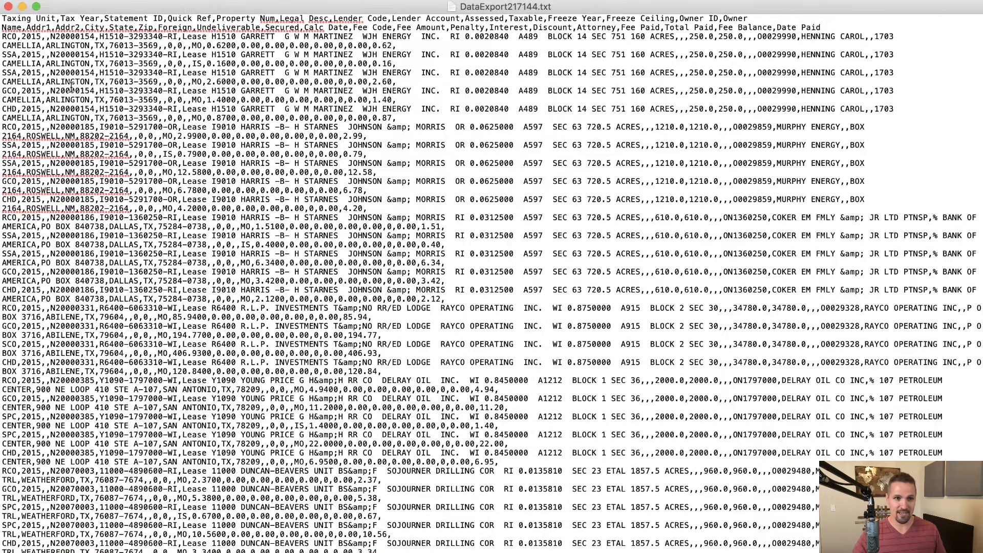
drag(71, 87, 856, 545)
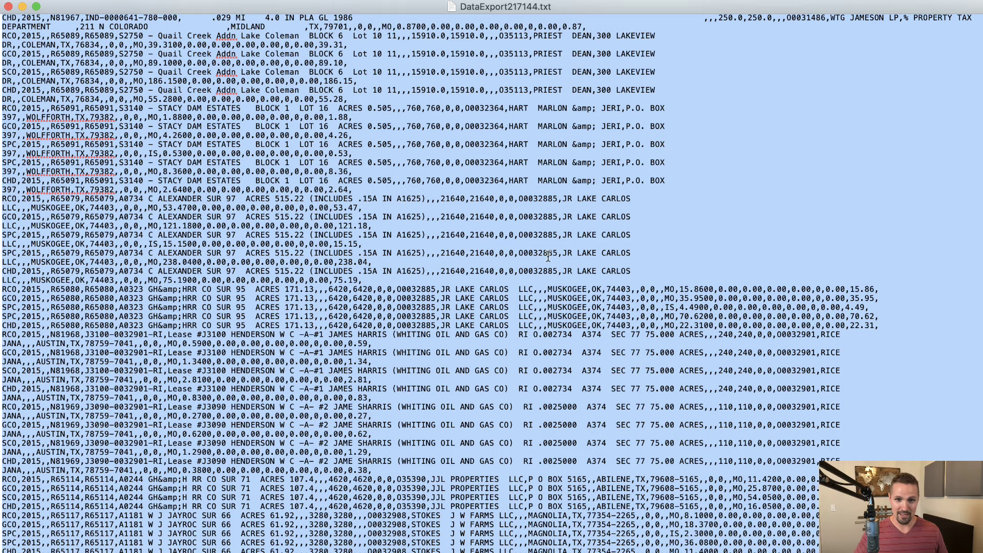
right_click(467, 236)
click(532, 357)
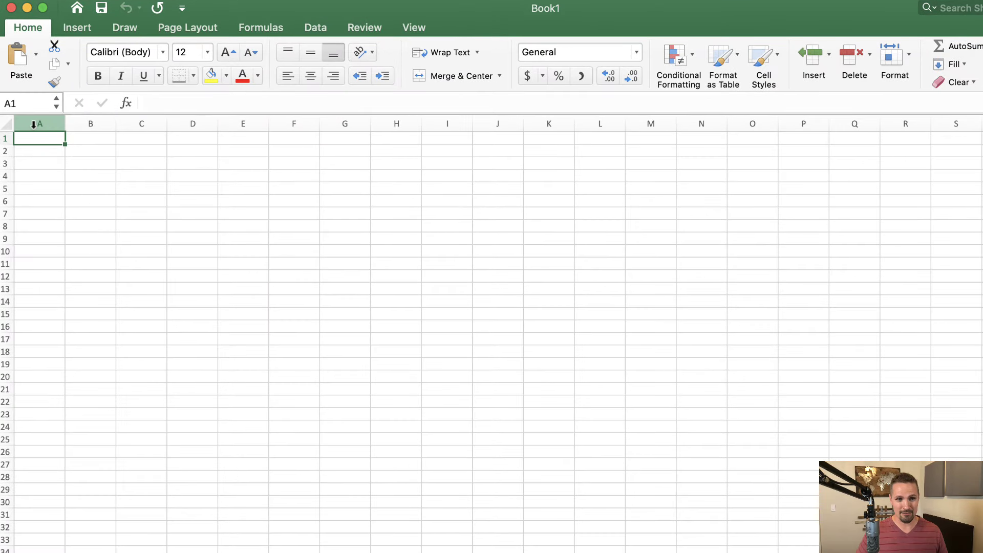
Paste the copied export into column A of Book1, accepting the paste size-mismatch alert
click(34, 122)
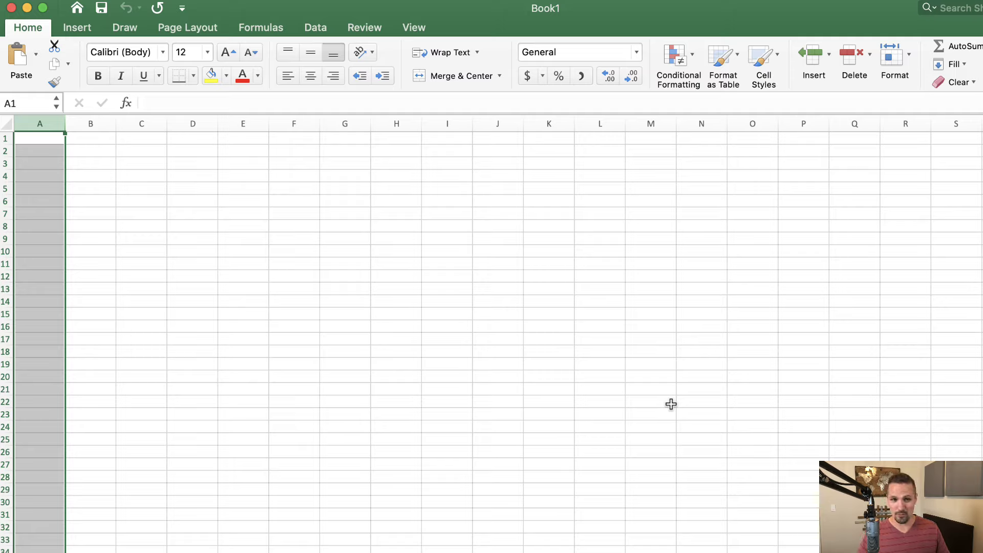
key(super+v)
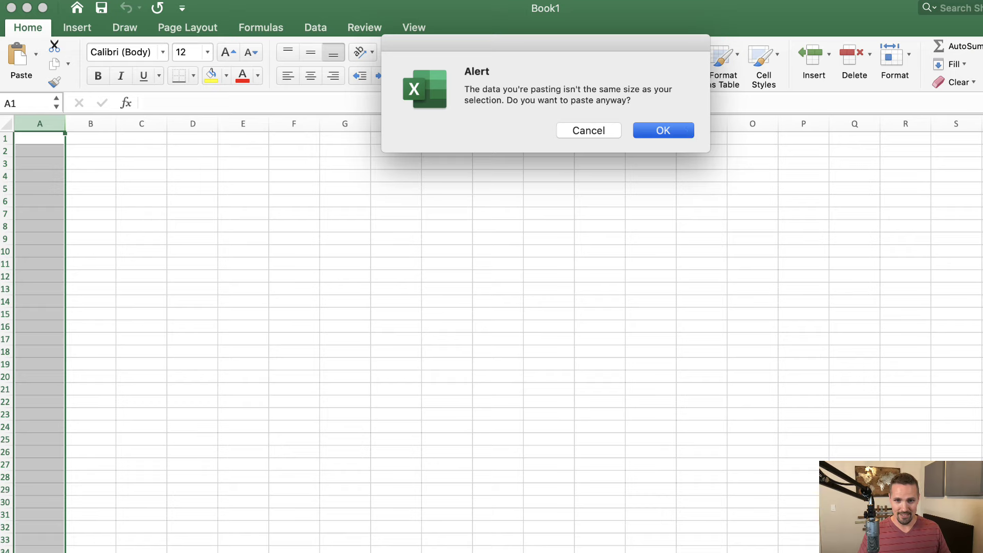
click(672, 131)
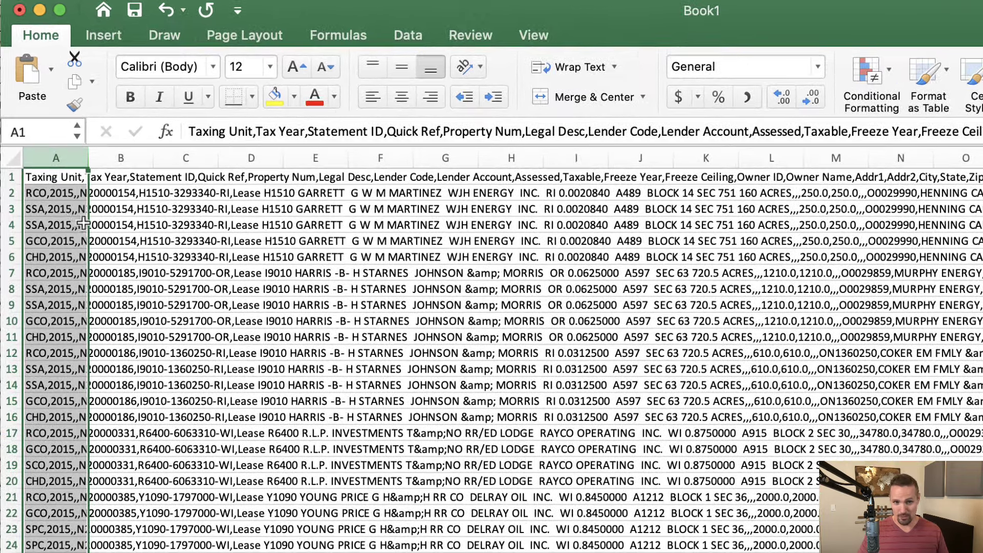
Run Text to Columns as Delimited on Comma so Taxing Unit, Tax Year, City and Zip separate
click(414, 32)
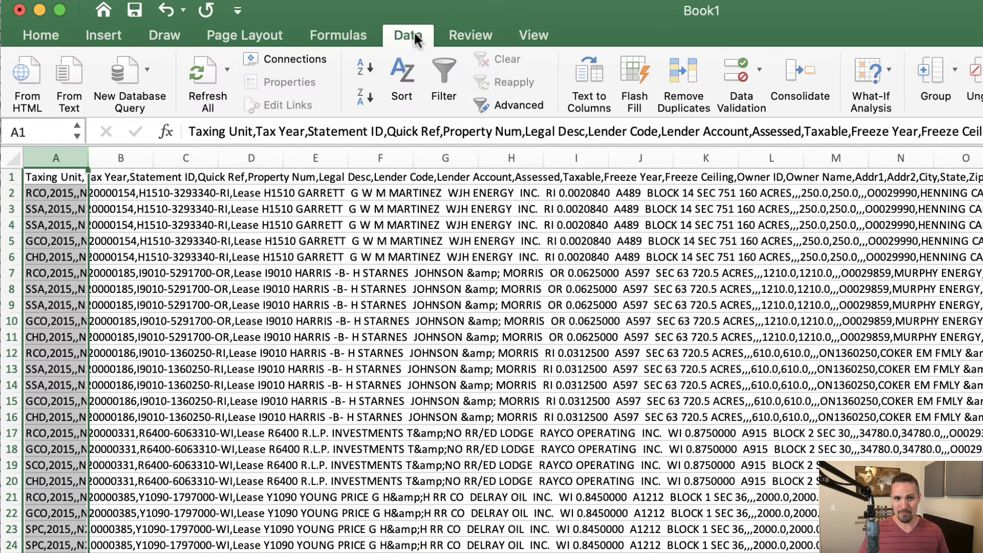
click(592, 73)
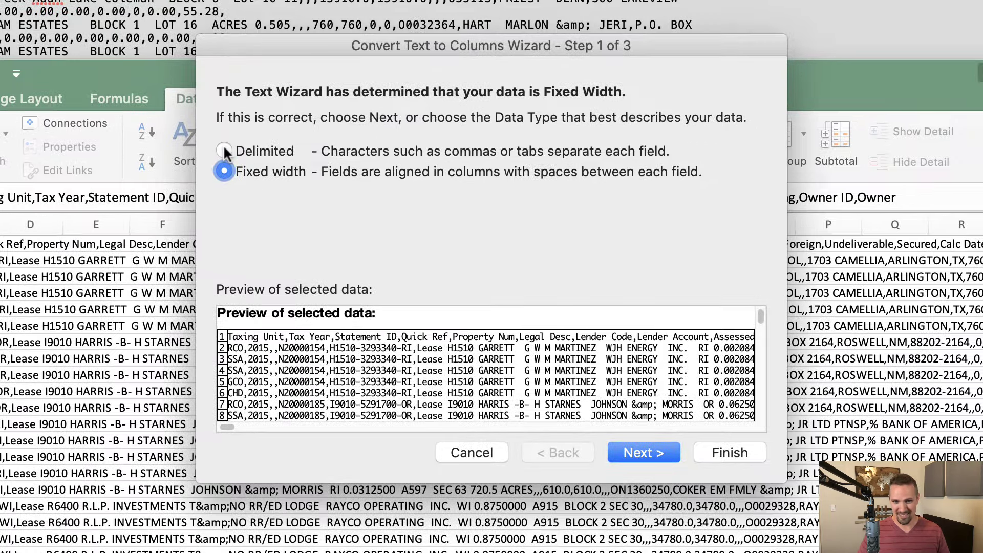
click(224, 151)
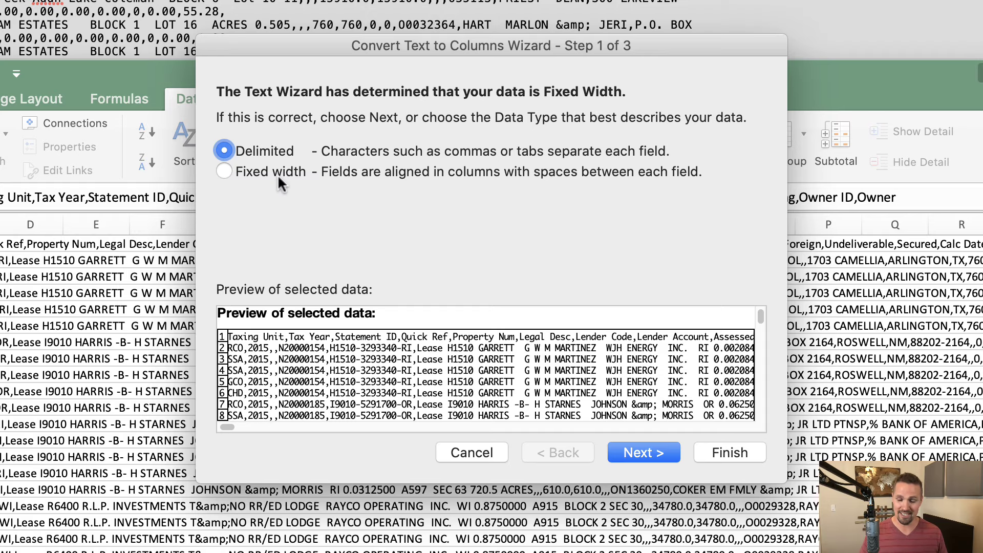
click(638, 451)
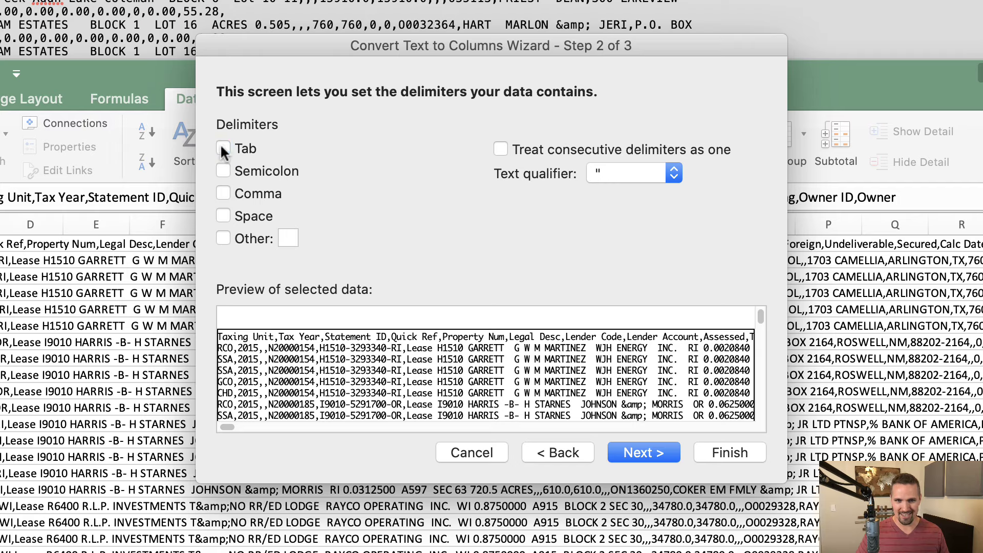
click(223, 193)
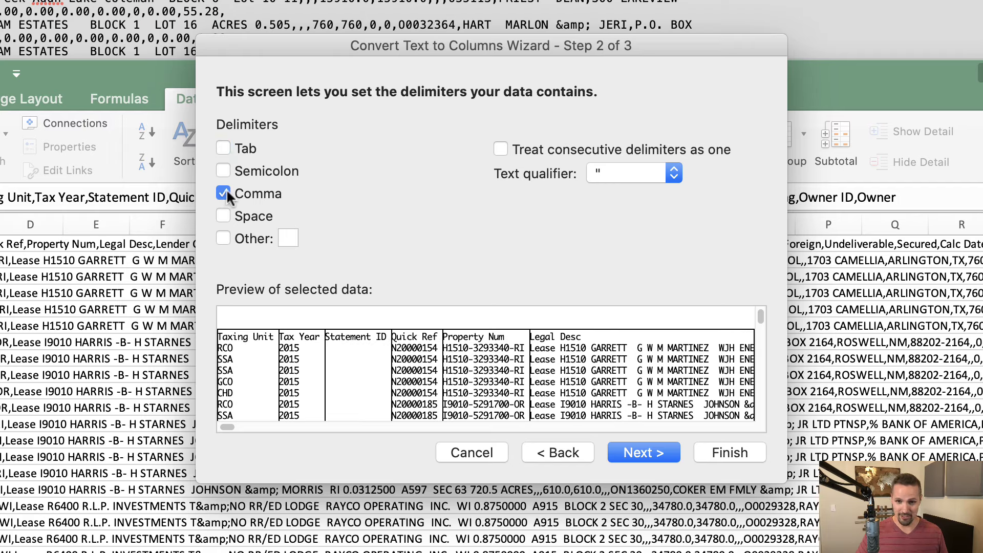
click(635, 455)
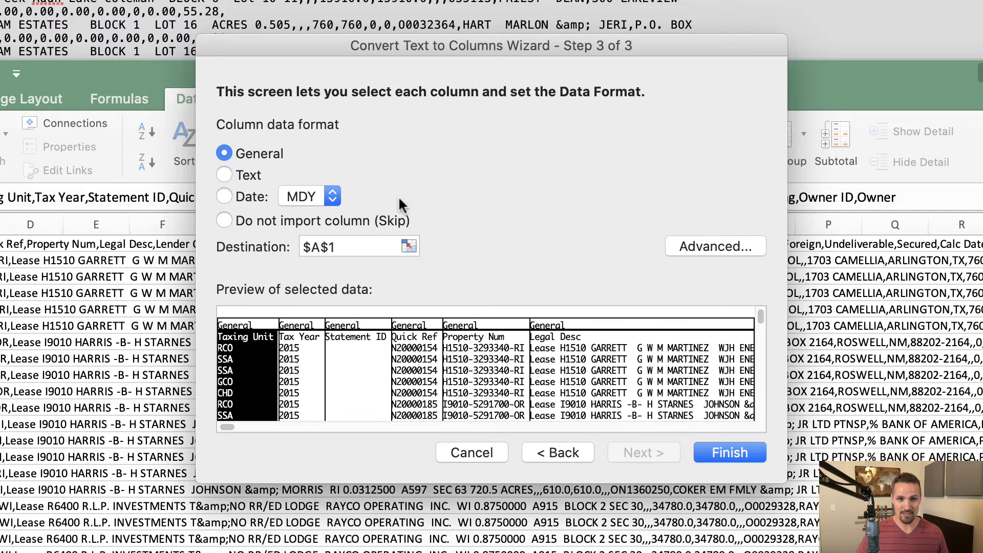
click(745, 453)
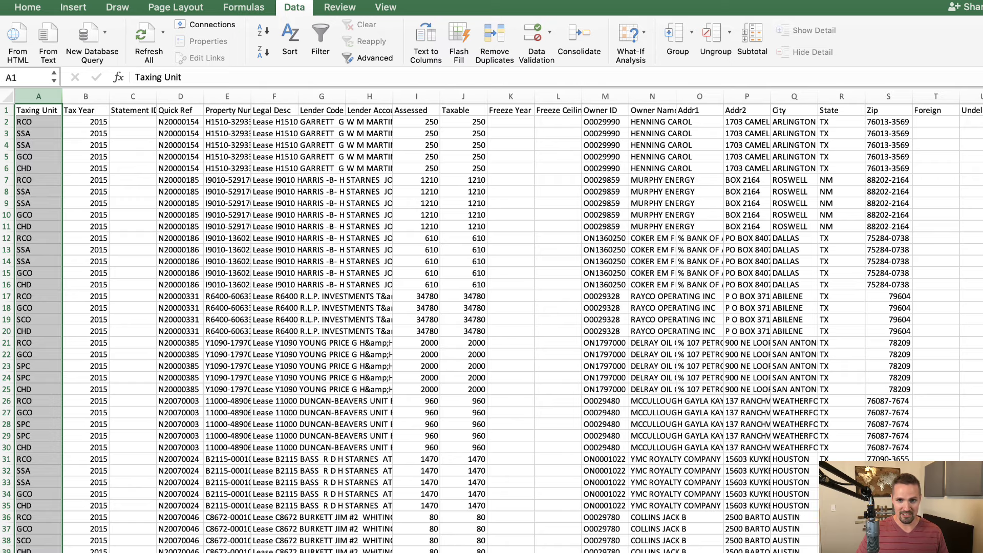
scroll(309, 550, right, 15)
scroll(310, 550, left, 12)
scroll(310, 550, left, 3)
click(330, 354)
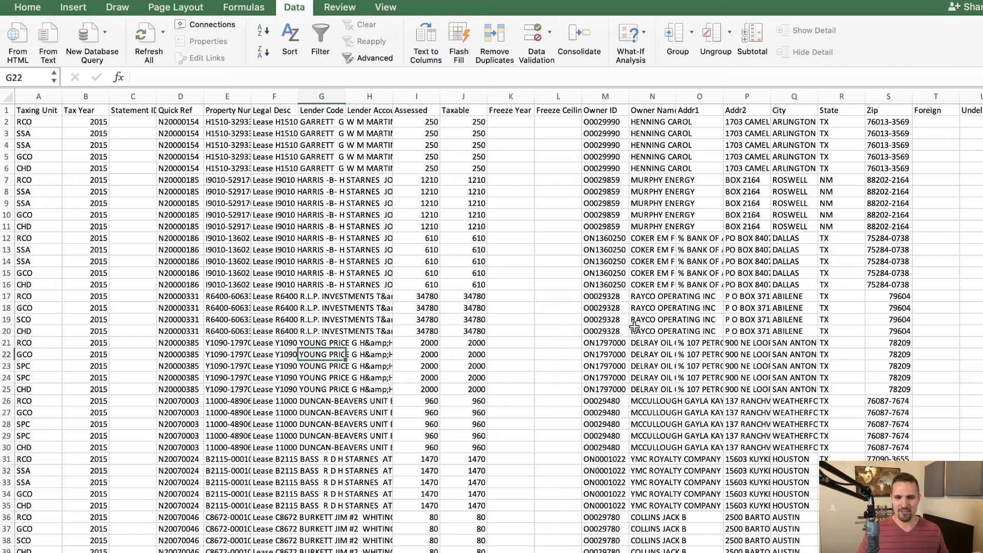
Select the RAYCO OPERATING INC owner-name cell in the split export data
click(634, 327)
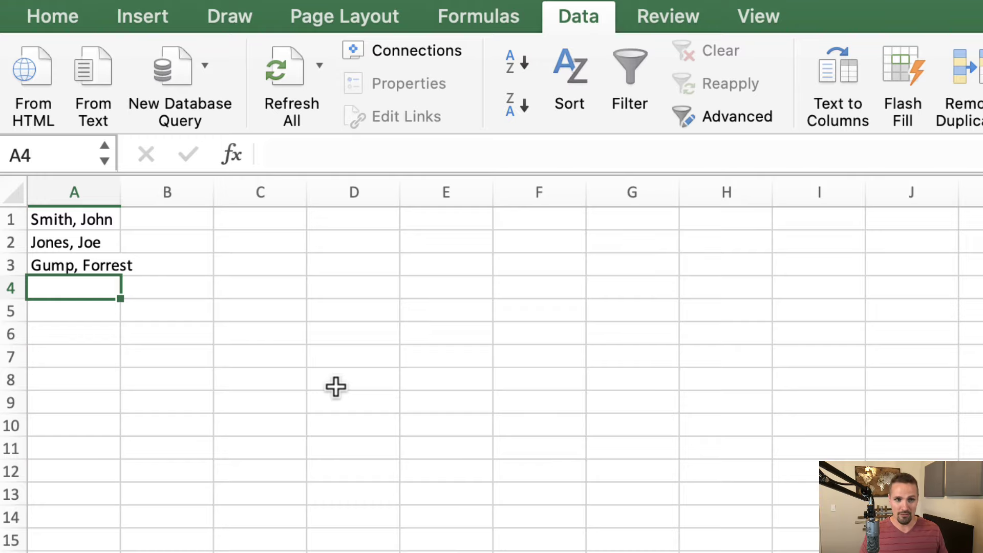
Split column A's names at the comma: Smith, Jones, Gump in A, first names in B
click(111, 190)
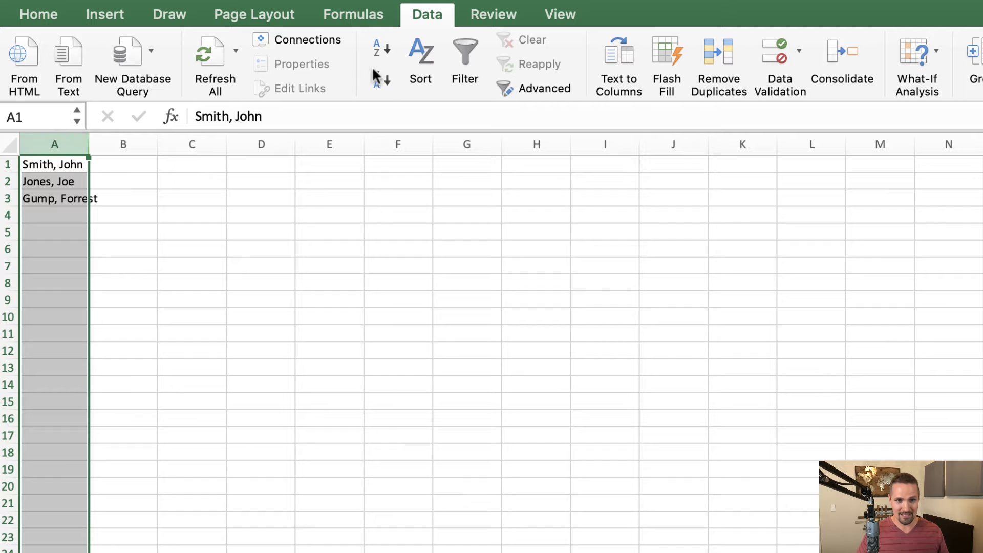
click(621, 55)
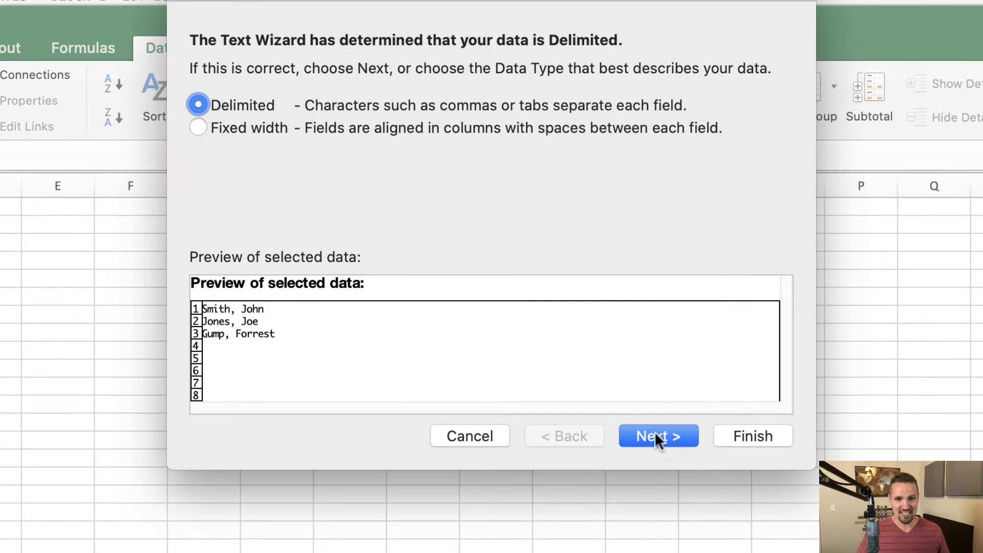
click(734, 418)
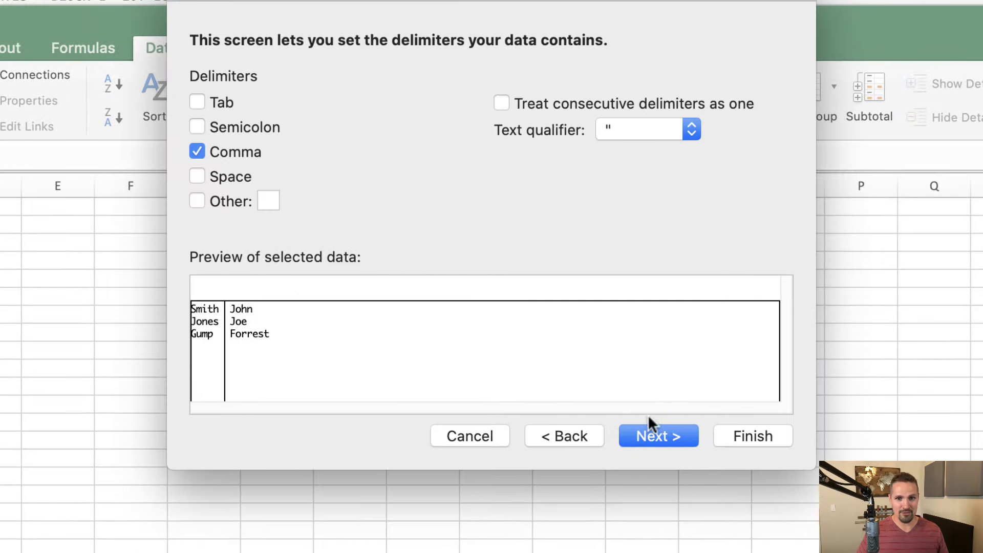
click(650, 430)
click(753, 435)
click(568, 457)
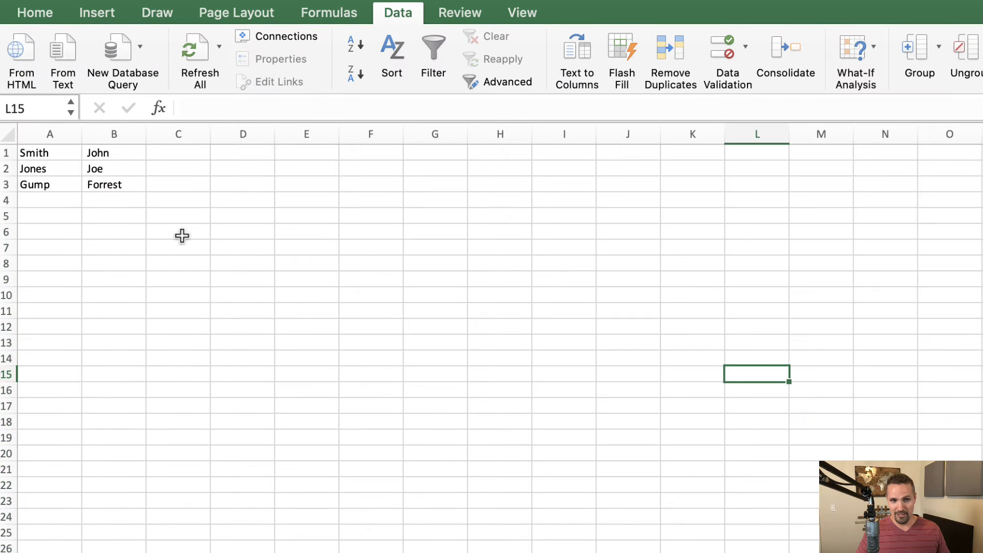
click(359, 259)
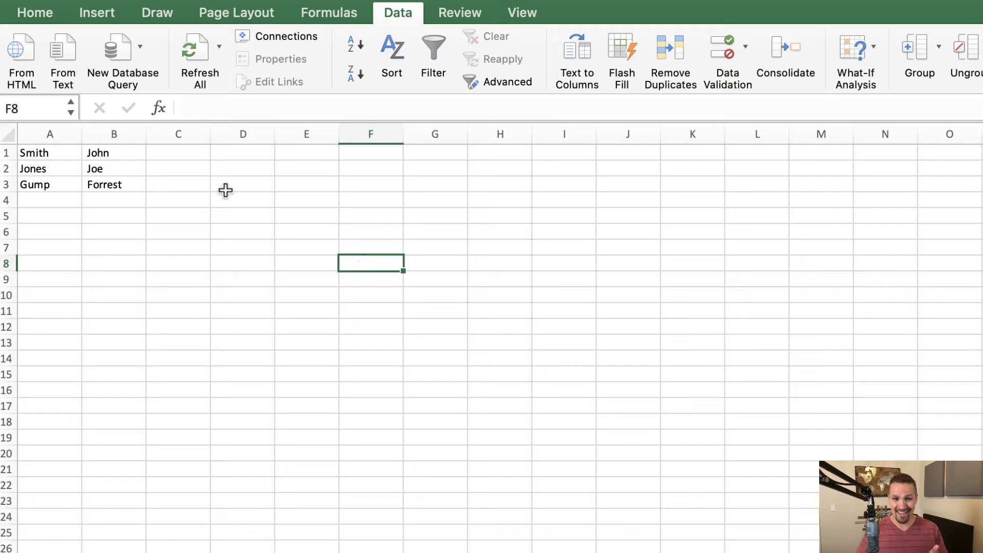
Undo the comma split and delete the comma from names such as Jones, Joe
key(super+z)
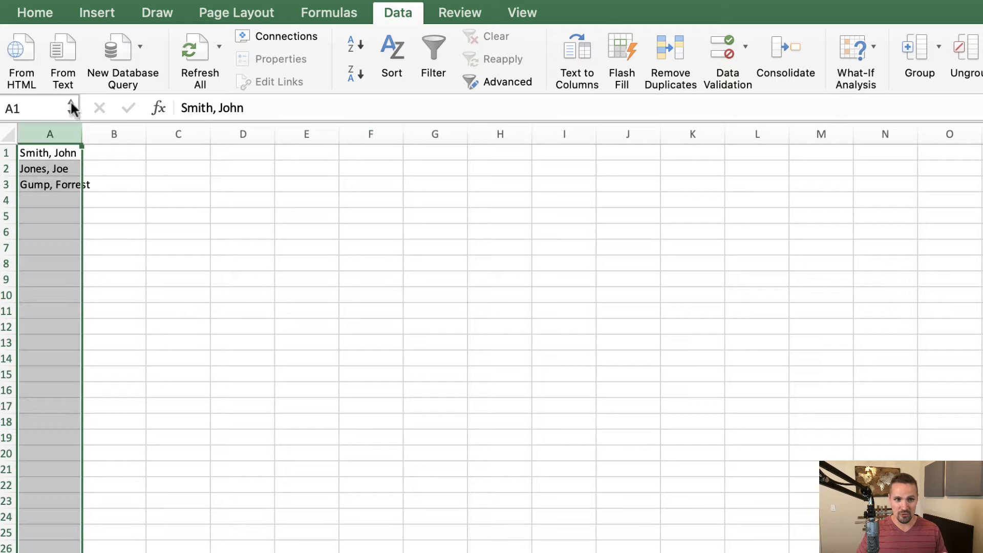
click(56, 169)
click(210, 108)
key(BackSpace)
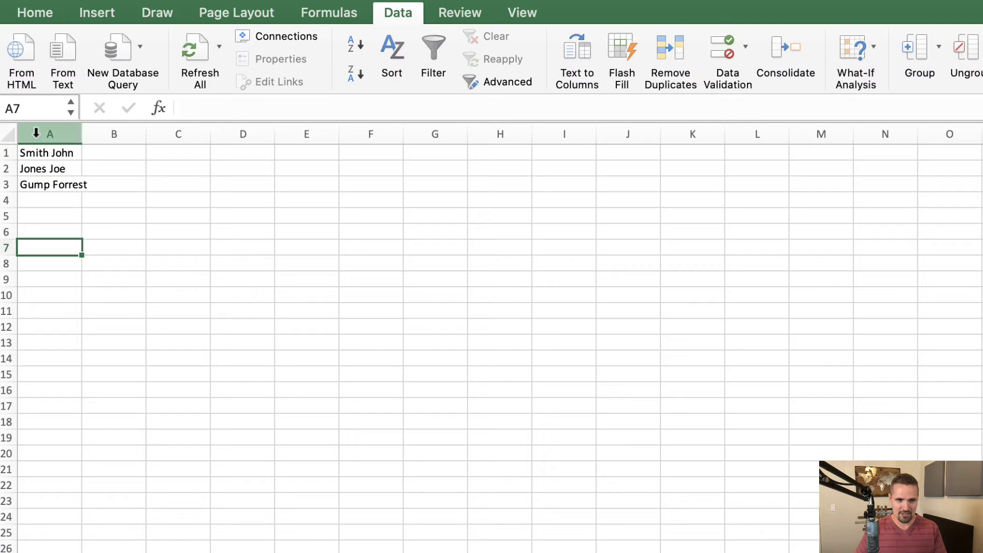
Split column A at spaces with Text to Columns: last names in A, first names in B
click(36, 133)
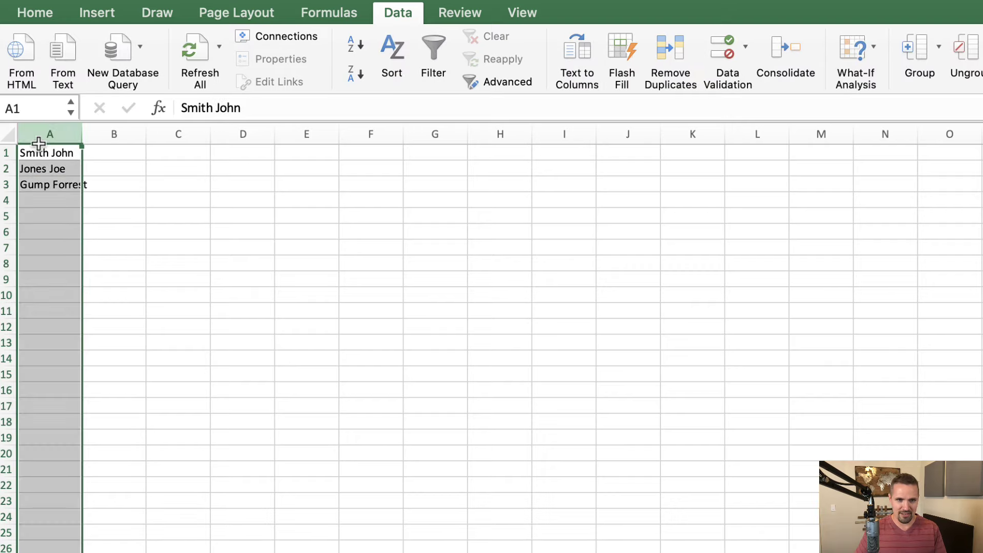
click(578, 47)
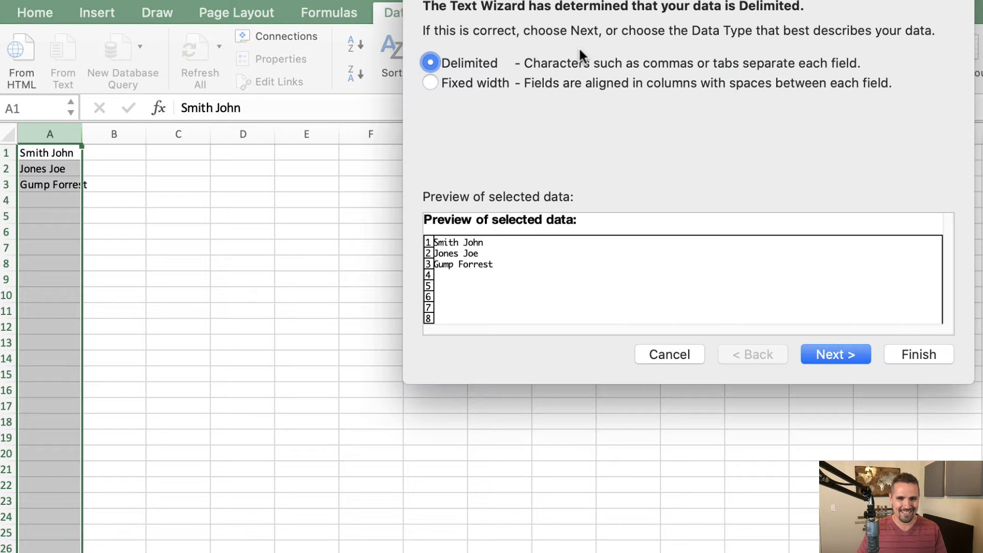
click(845, 361)
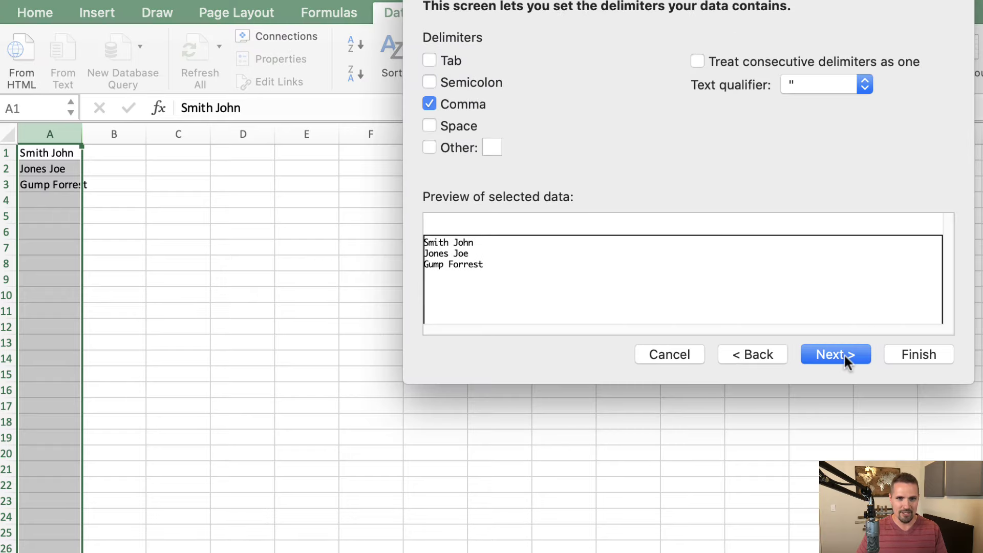
click(429, 126)
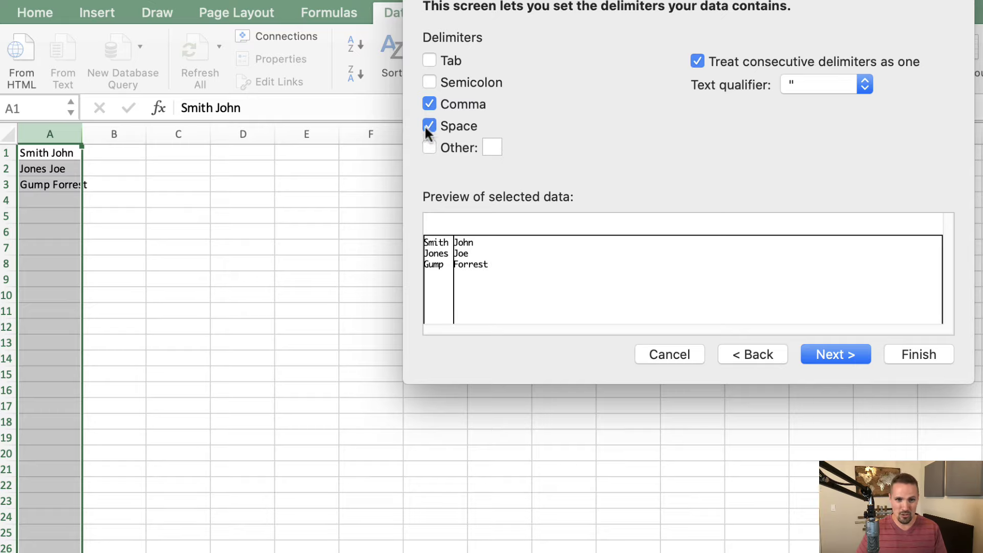
click(844, 354)
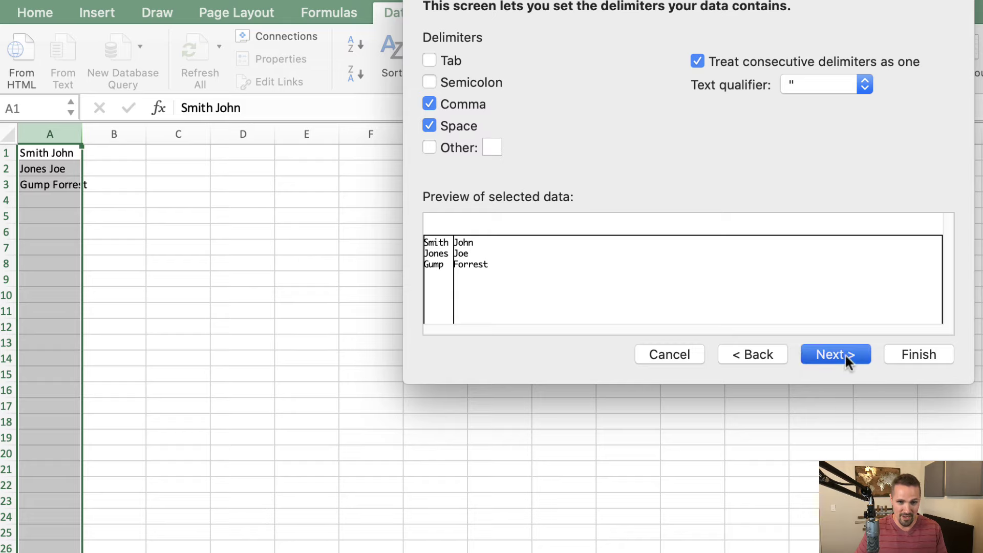
click(918, 355)
click(579, 293)
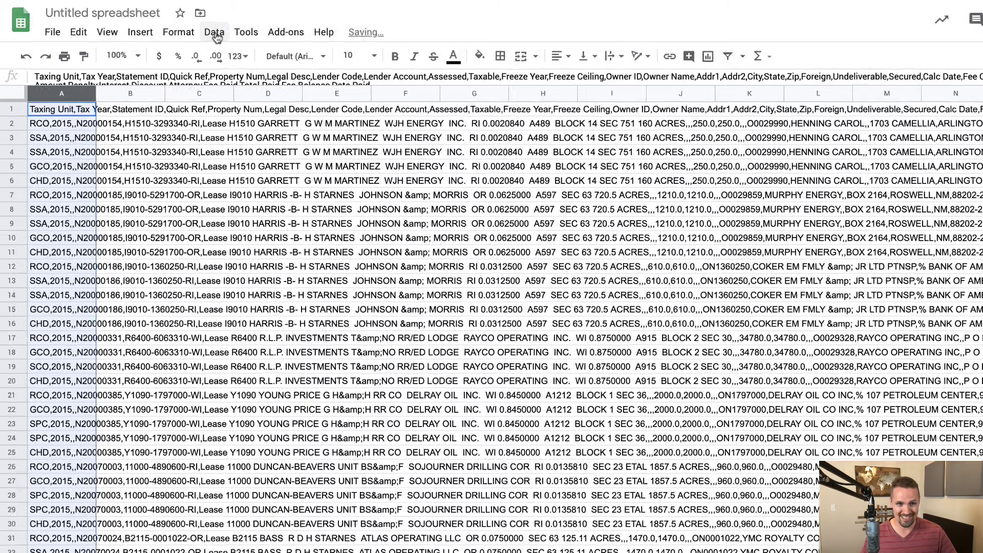
Split the export in column A at its commas using Data > Split text to columns
click(205, 31)
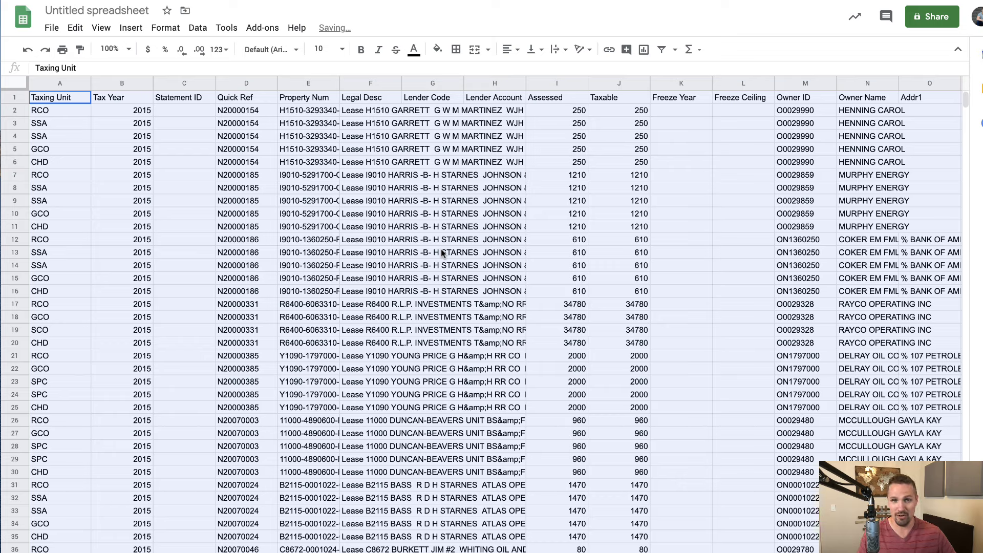
click(442, 252)
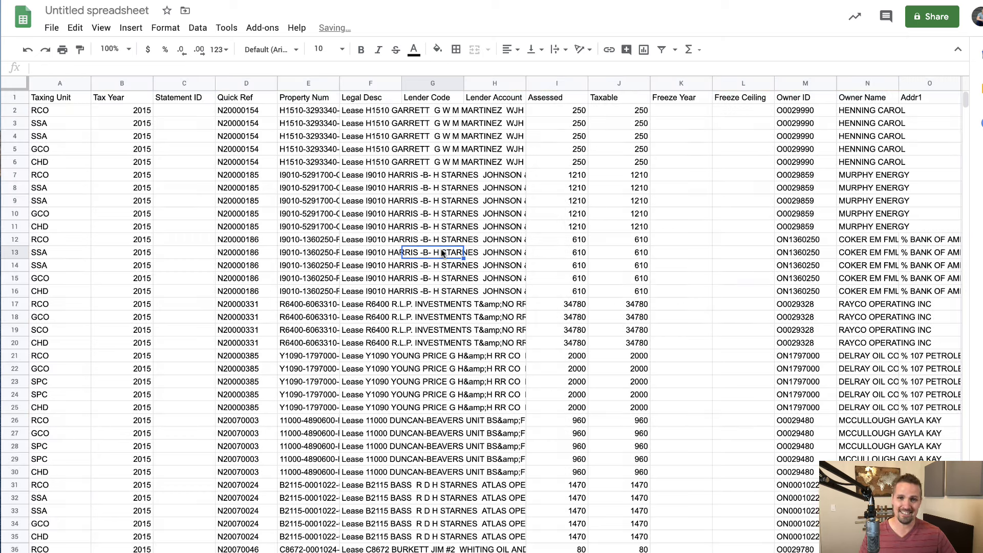